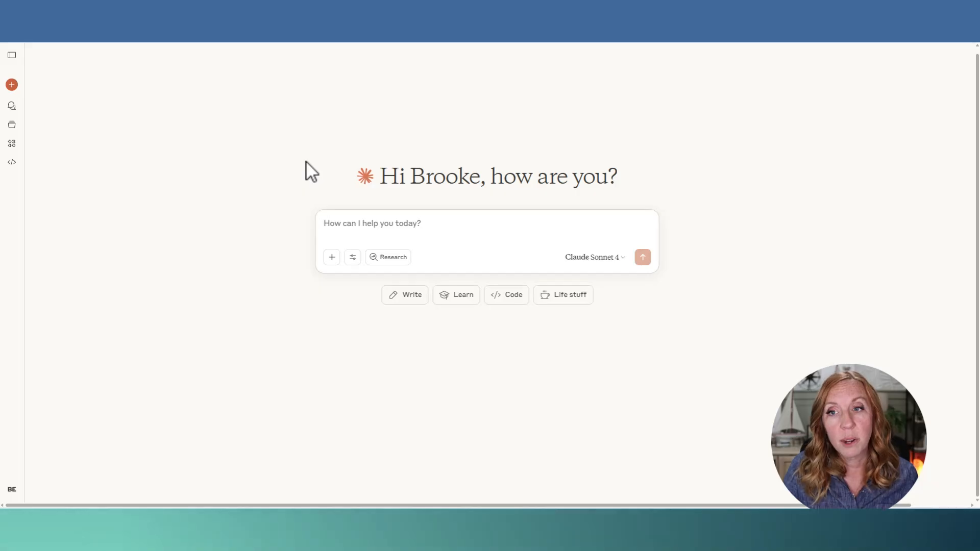
Step: Submit a prompt containing the SOP template followed by the podcast transcript to generate a filled-in SOP
key("ctrl+v")
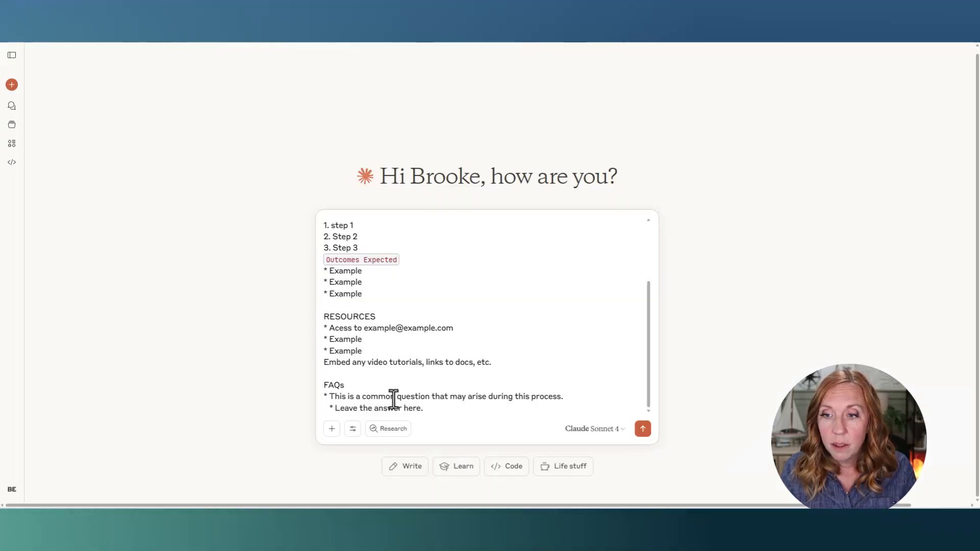
key("shift+Return")
key("ctrl+v")
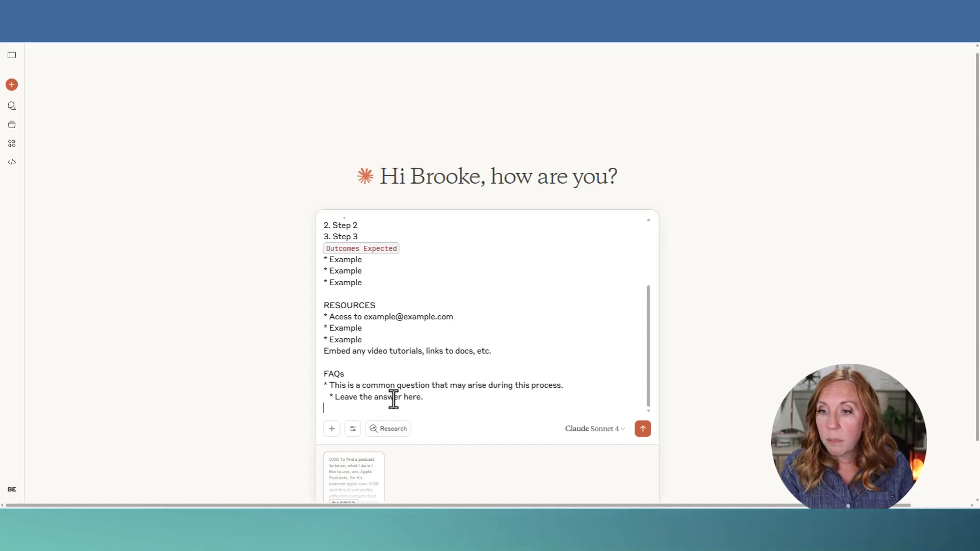
key("Return")
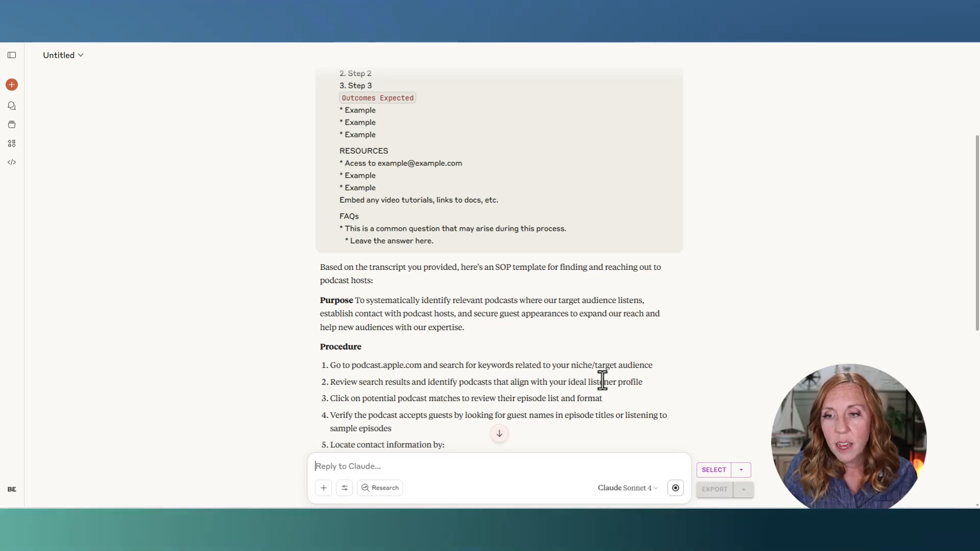
Step: Review the generated podcast outreach SOP and select its text from the Purpose section through the last FAQ answer for copying
scroll(456, 308, "down", 1)
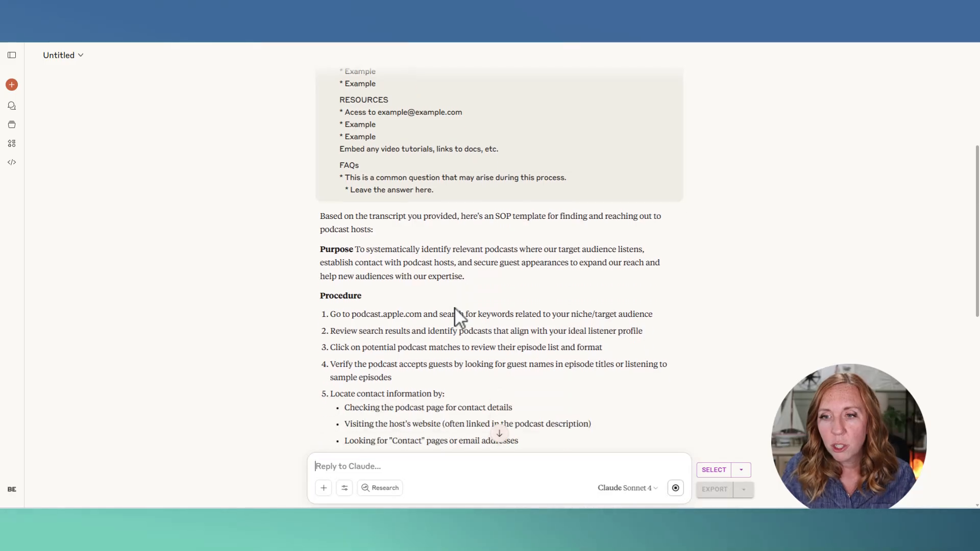
scroll(452, 307, "down", 2)
scroll(417, 209, "down", 1)
scroll(365, 206, "down", 7)
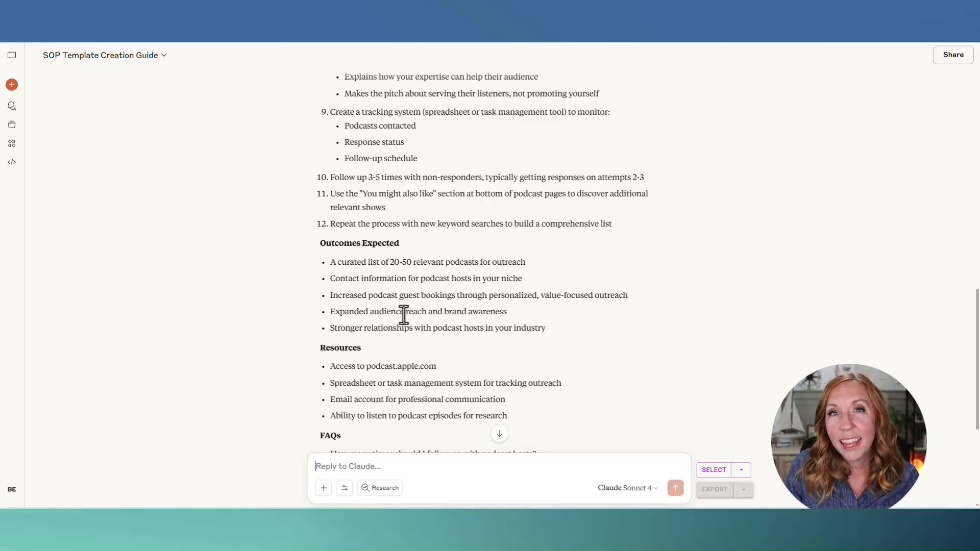
scroll(404, 313, "down", 2)
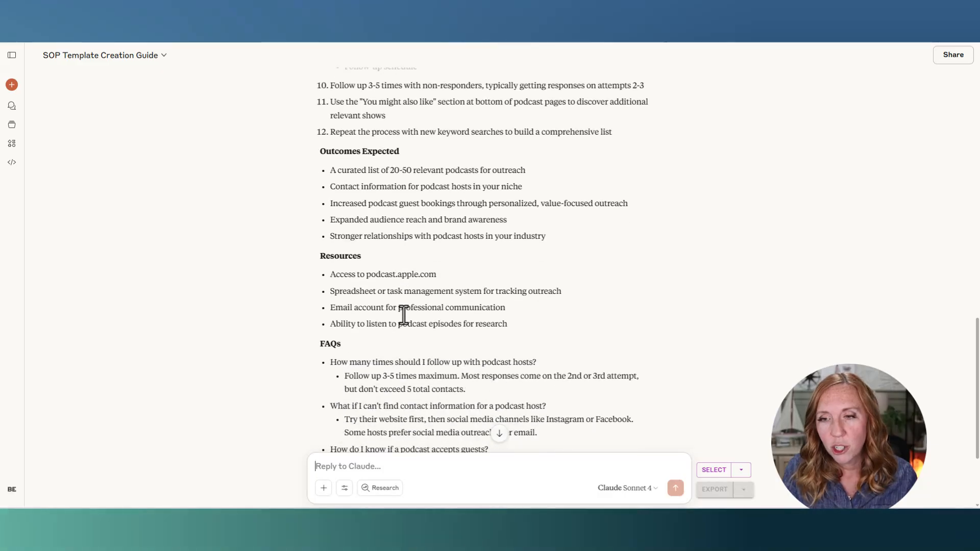
scroll(392, 313, "down", 3)
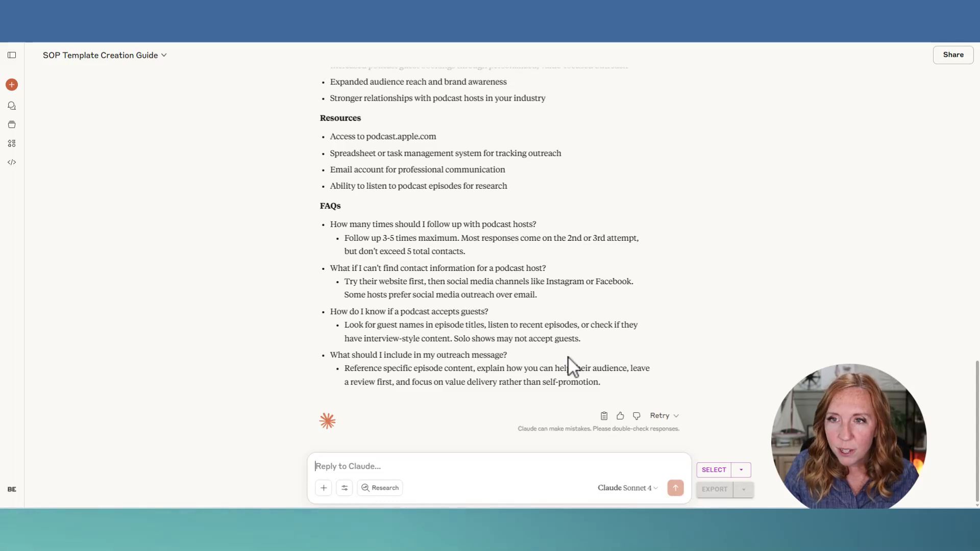
left_click_drag(605, 385, 312, 178)
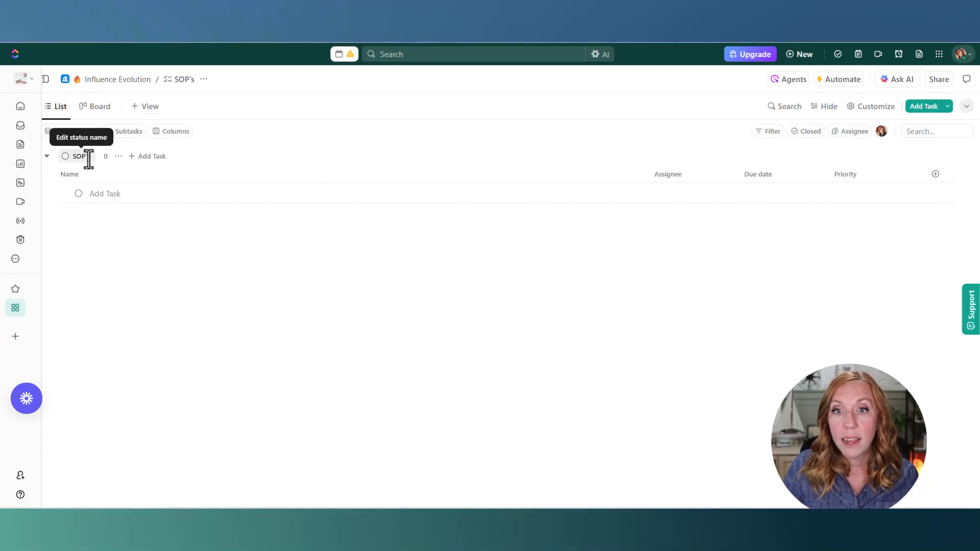
Step: In ClickUp, add a task named "How to get on podcasts" to the SOP's list
left_click(101, 197)
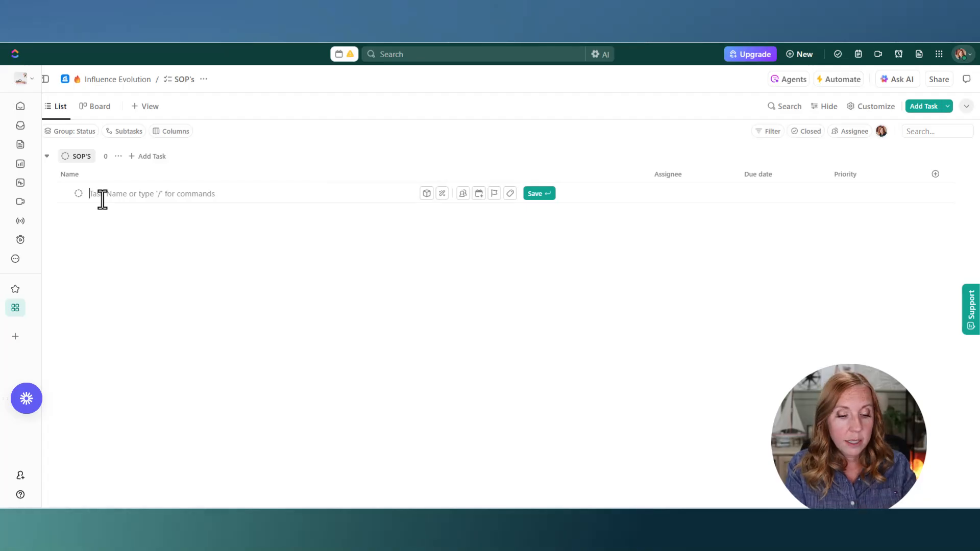
type("Ho")
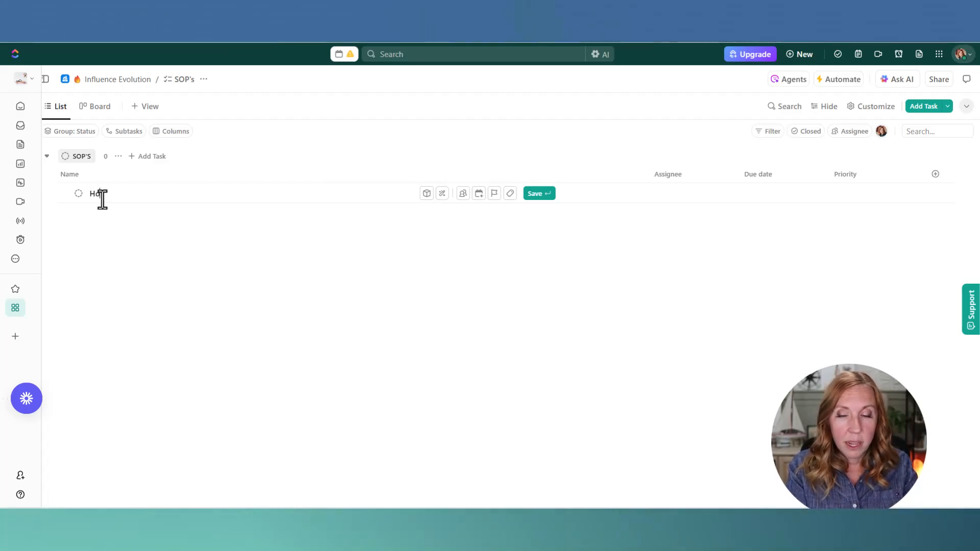
type("w to get on podcast")
key("Return")
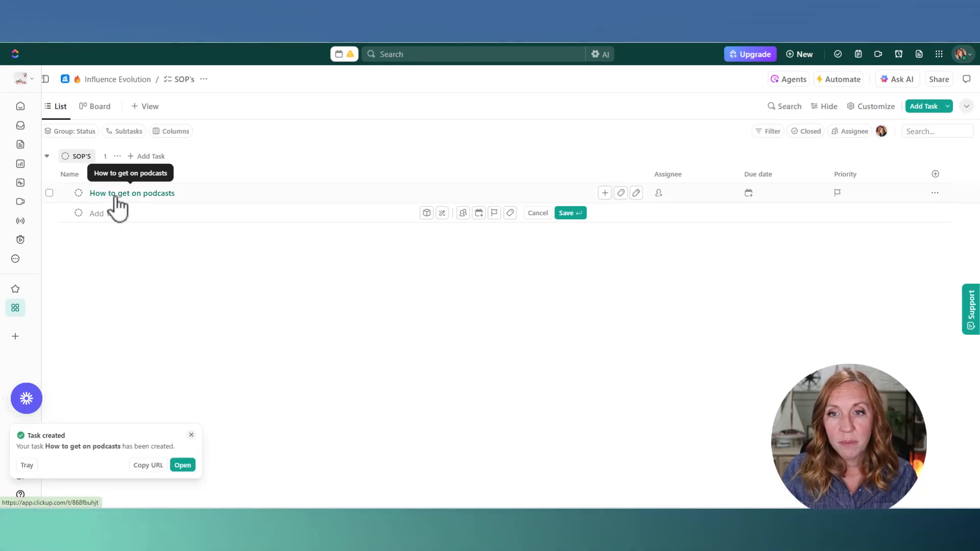
Step: Open the "How to get on podcasts" task and paste the copied SOP into its description
left_click(116, 198)
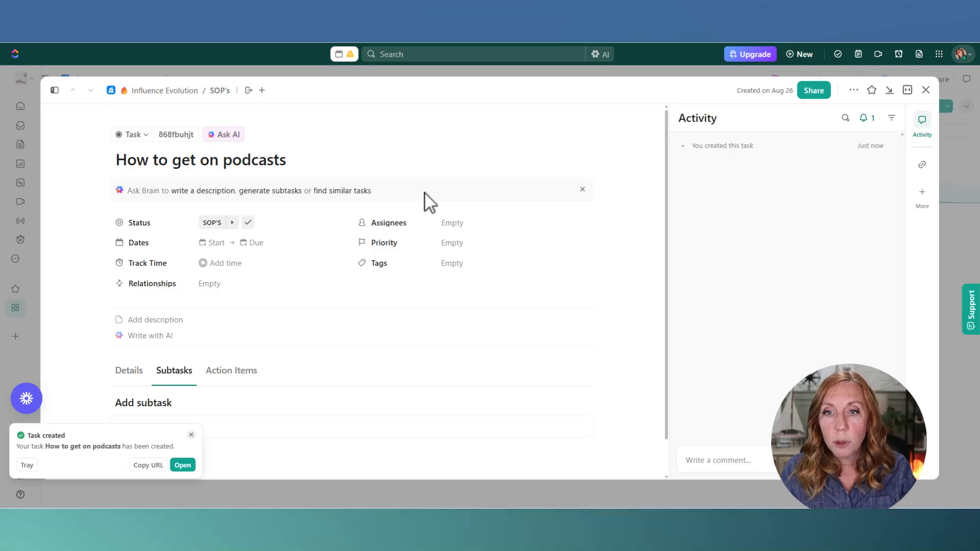
left_click(153, 320)
key("ctrl+v")
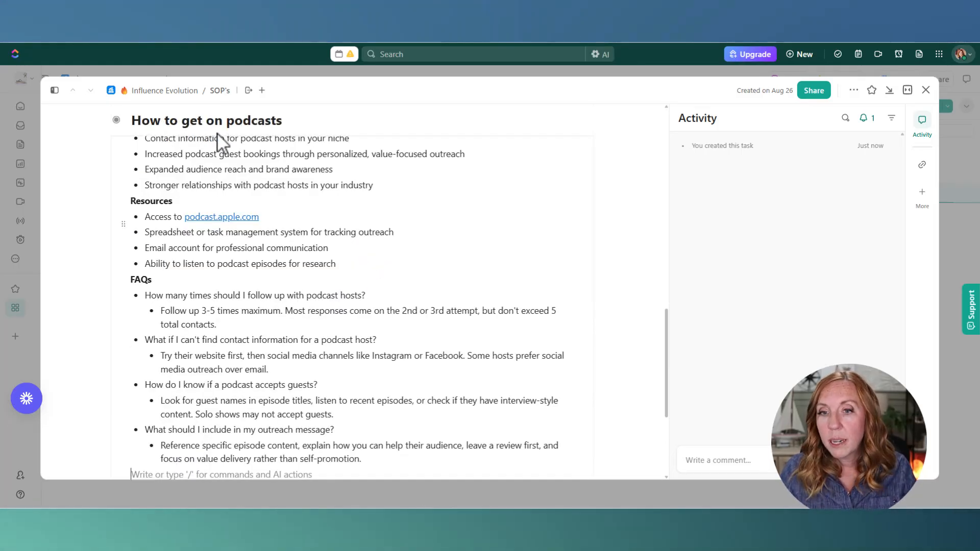
Step: Put the Purpose text on its own line below its heading and add a blank line before Procedure
scroll(245, 414, "down", 5)
scroll(245, 413, "up", 8)
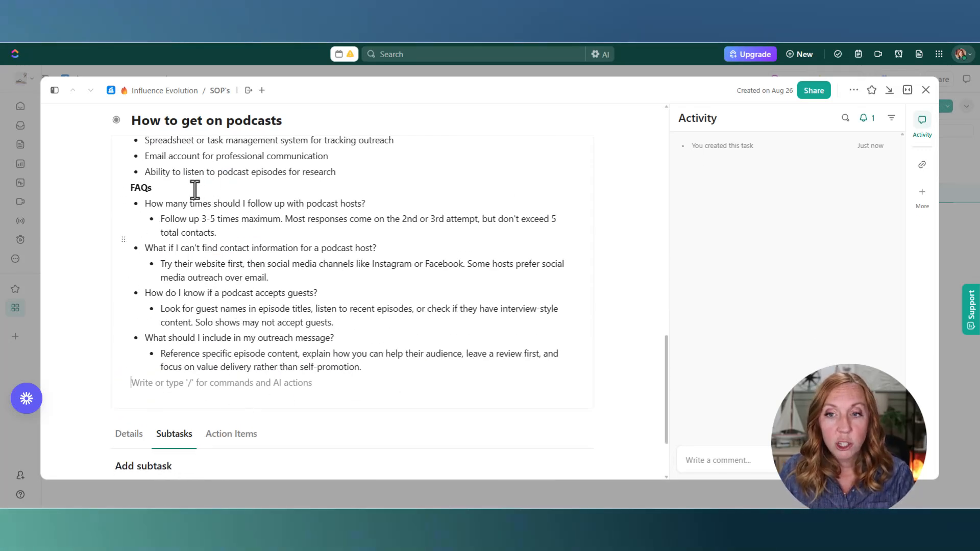
scroll(252, 339, "up", 8)
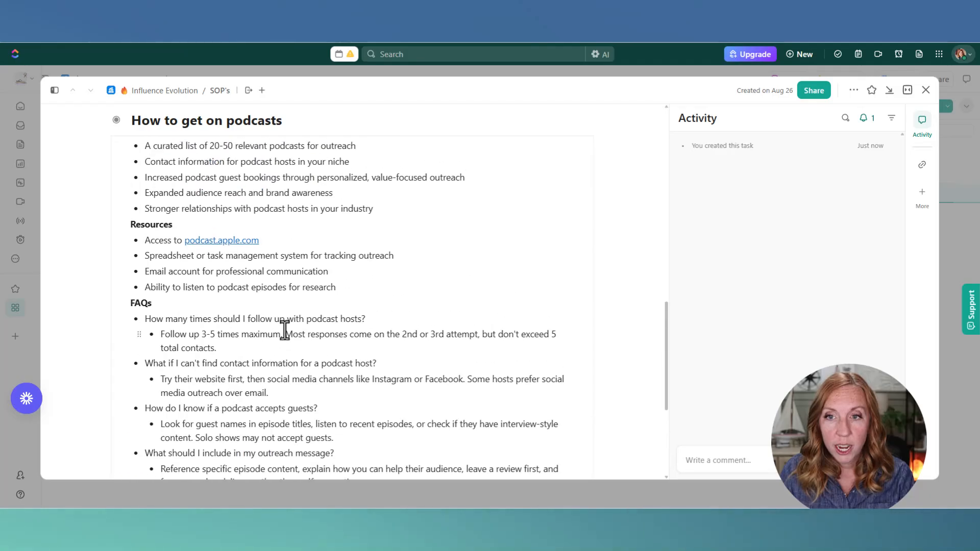
scroll(254, 321, "up", 6)
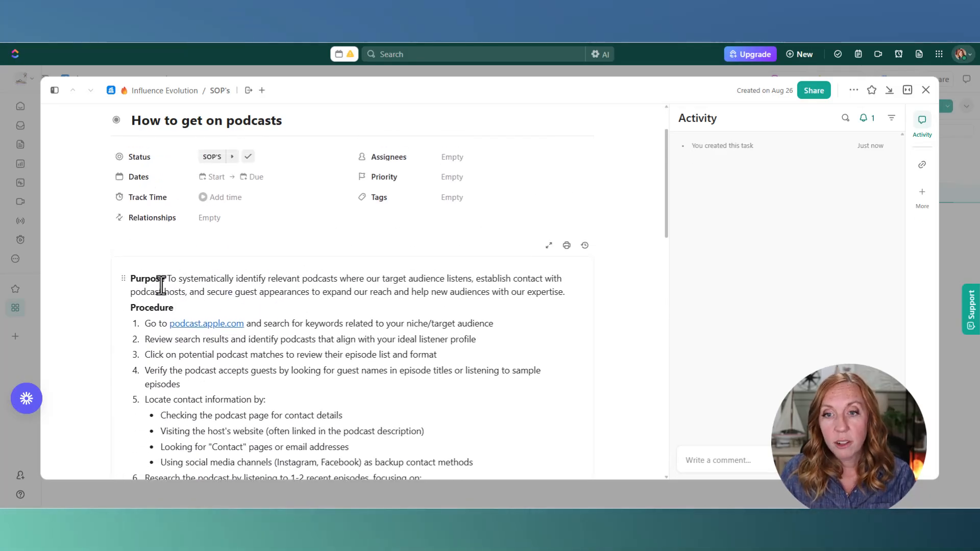
key("Return")
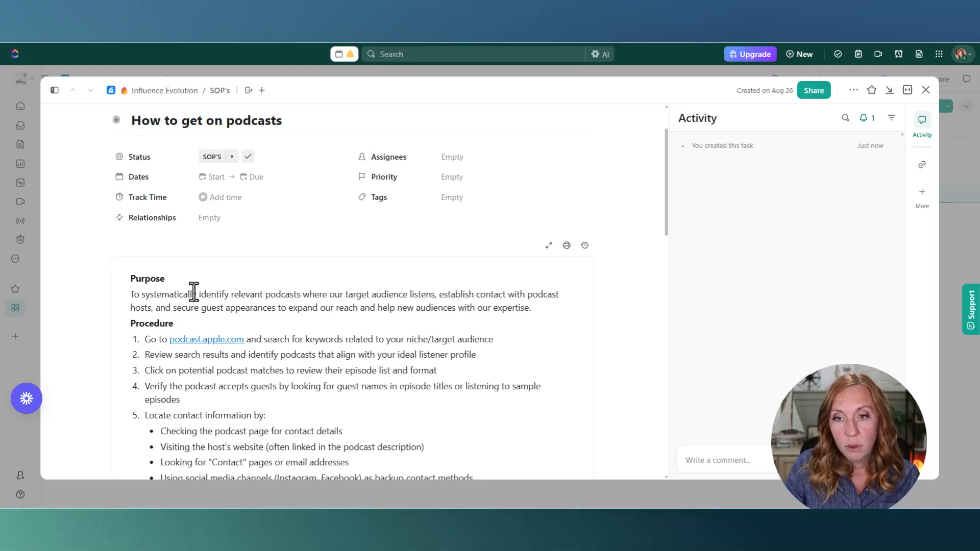
left_click(539, 308)
key("Return")
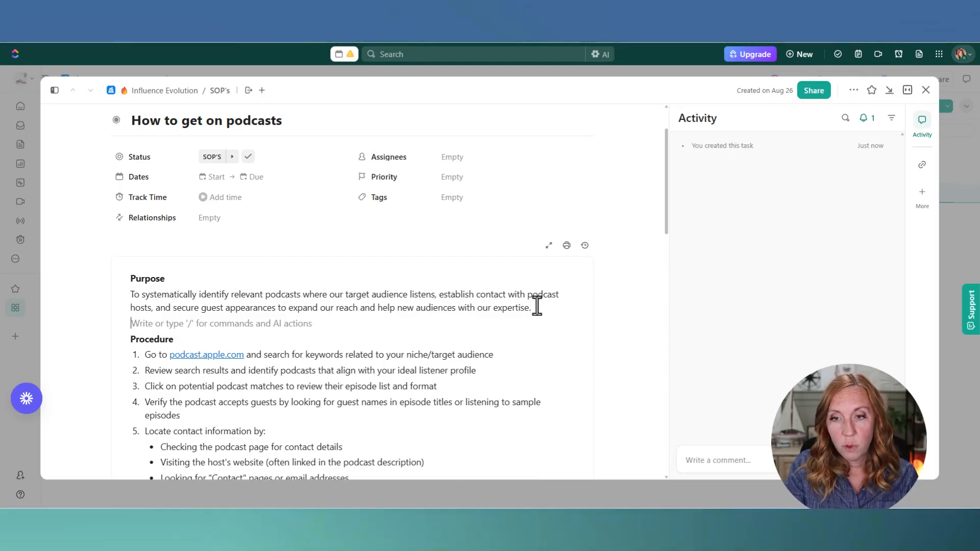
Step: Embed the "How to Get on Podcasts" Loom video under the description's Resources heading, and close the task
scroll(168, 284, "down", 1)
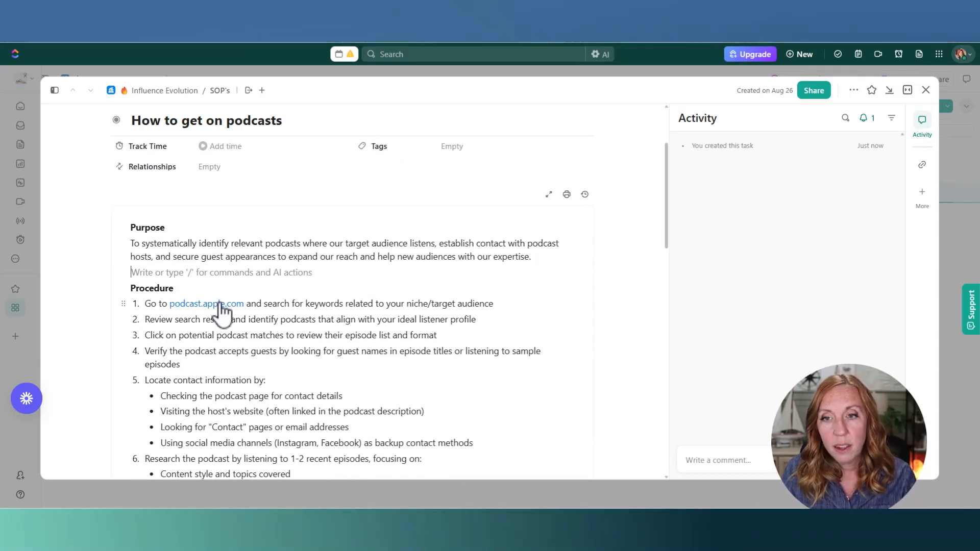
scroll(219, 309, "down", 4)
scroll(218, 304, "down", 6)
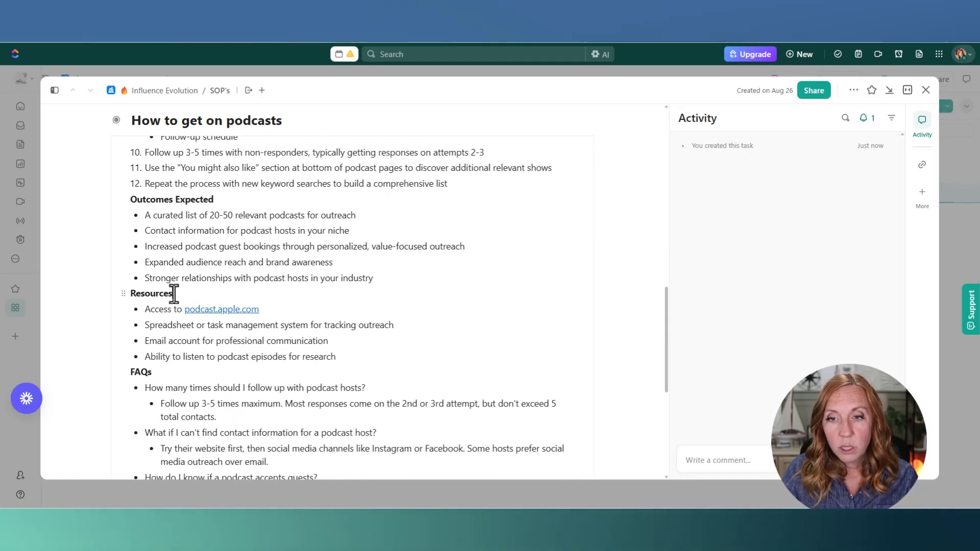
left_click(174, 293)
key("Return")
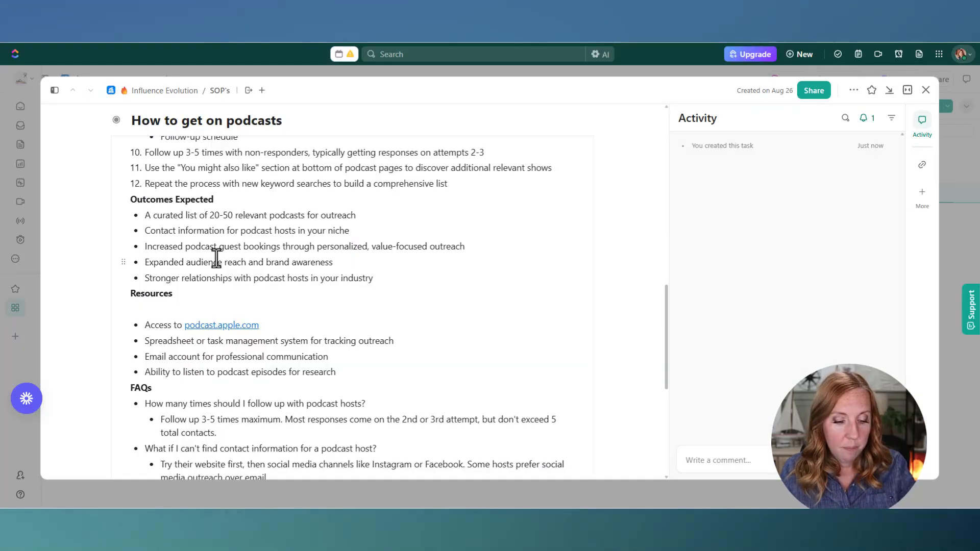
key("ctrl+v")
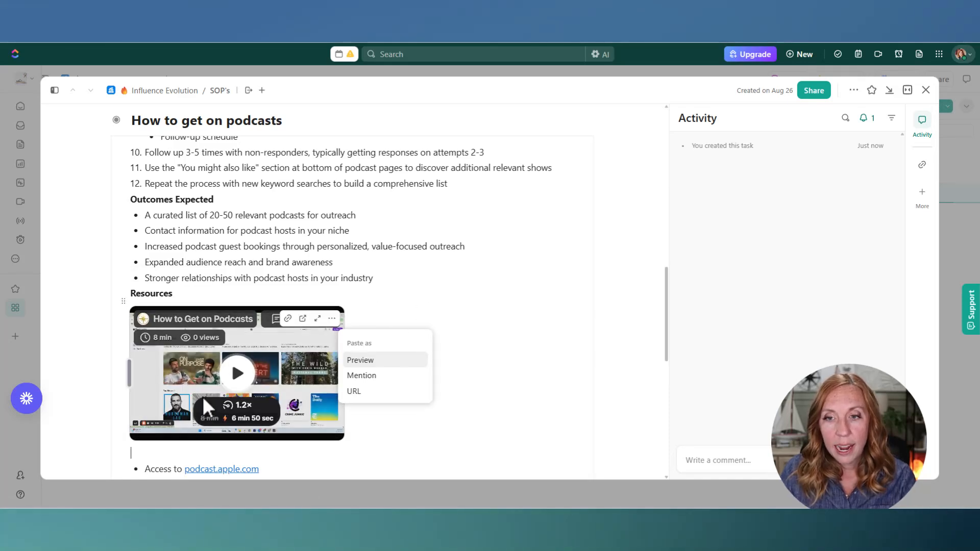
scroll(205, 403, "down", 1)
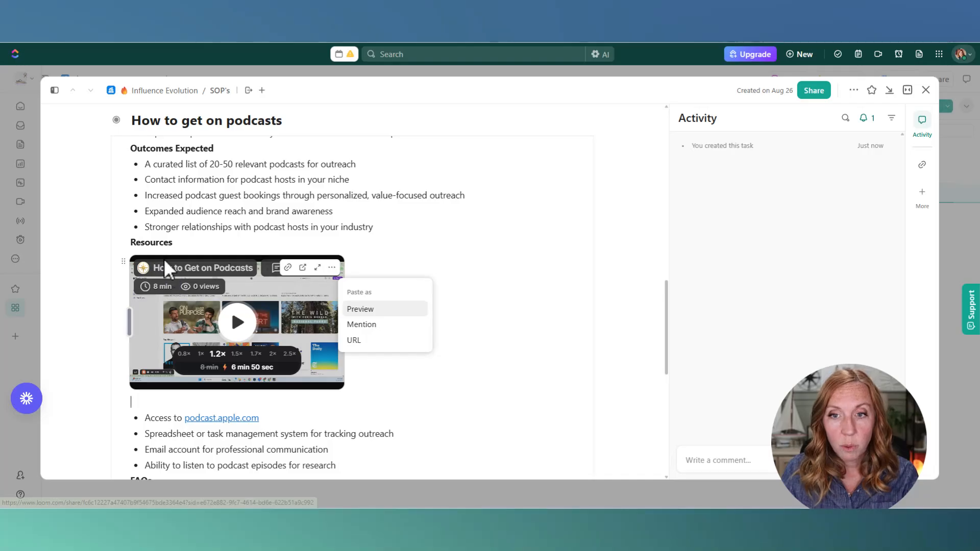
scroll(175, 385, "down", 1)
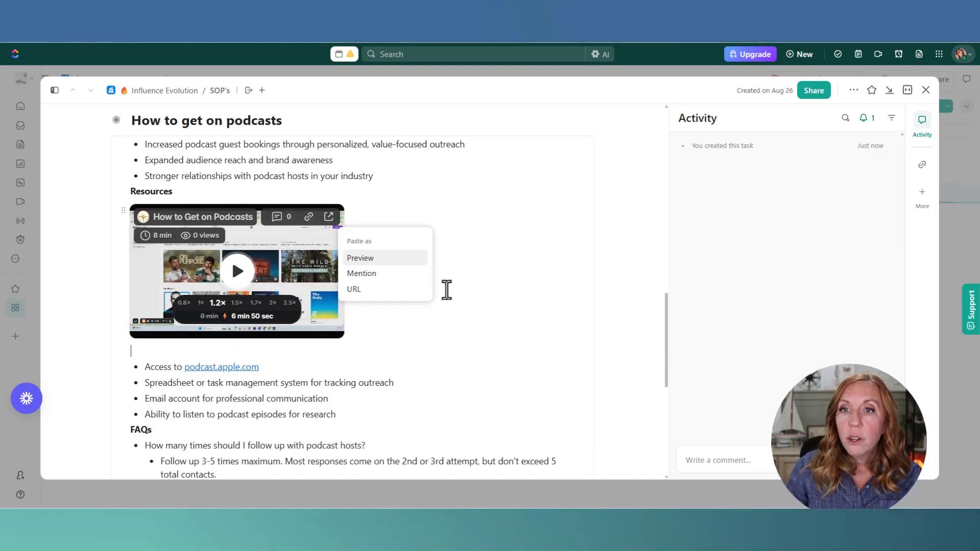
left_click(926, 91)
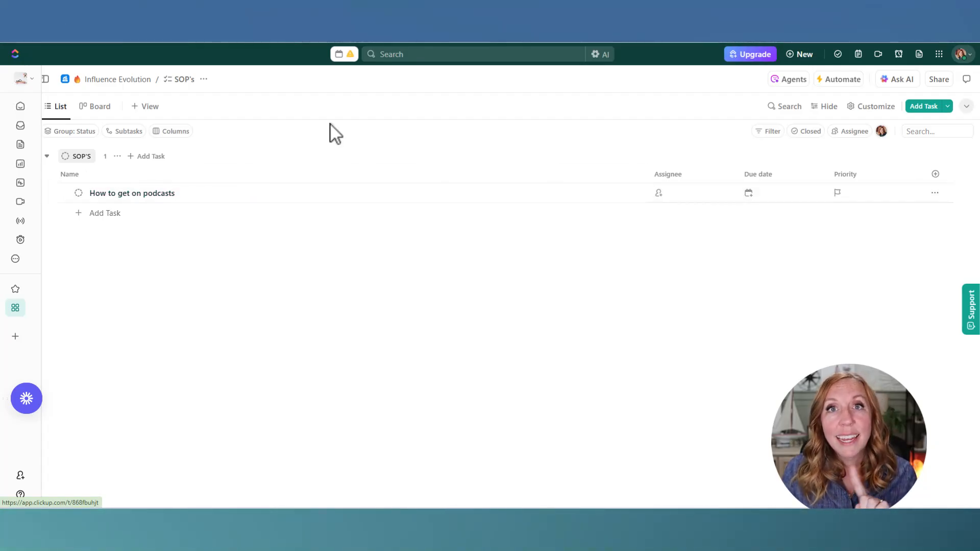
Step: Assign the "How to get on podcasts" task to yourself and set its due date to November 3, 2025
left_click(660, 196)
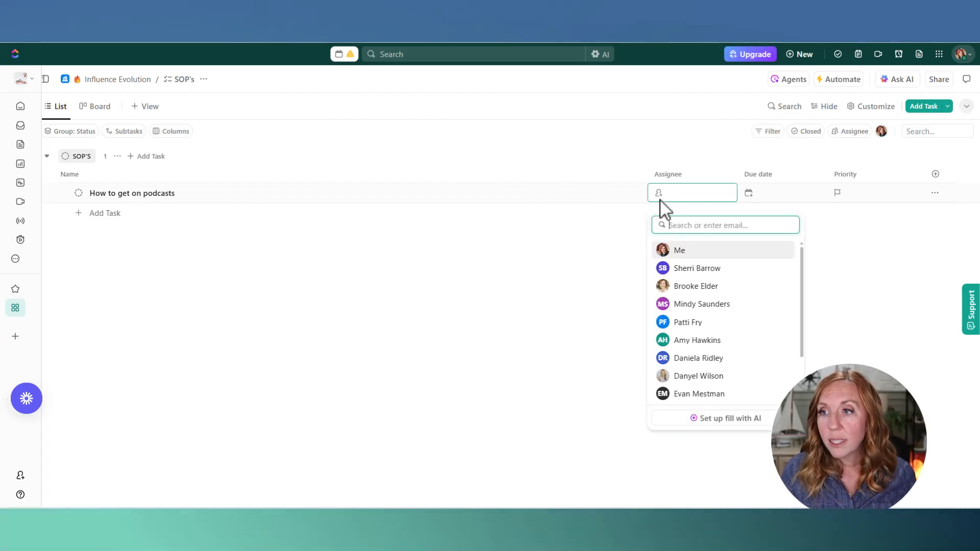
left_click(682, 251)
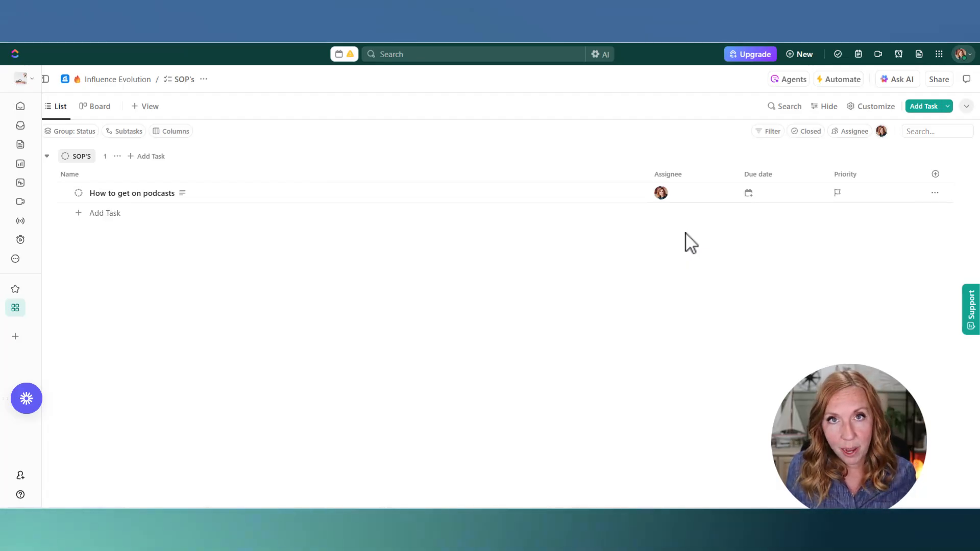
left_click(749, 195)
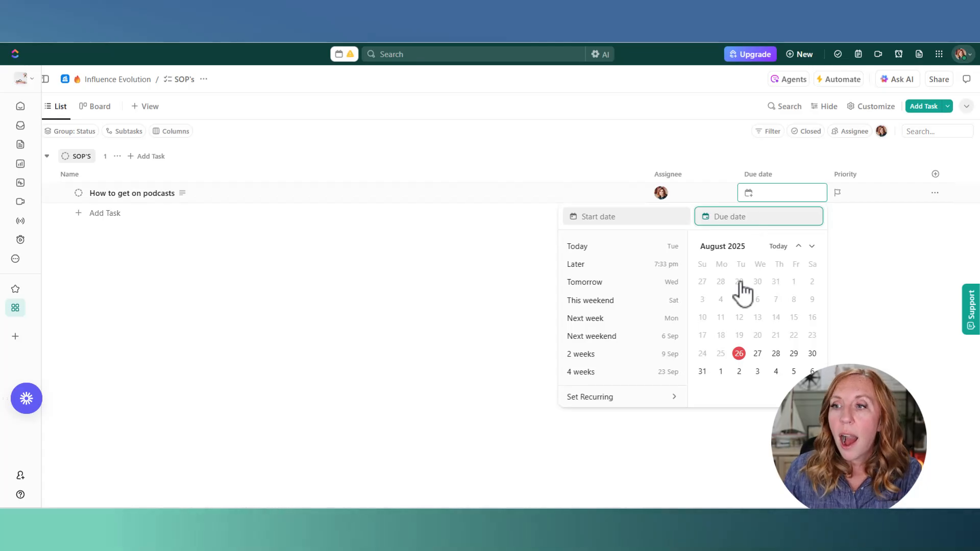
left_click(812, 247)
left_click(812, 247)
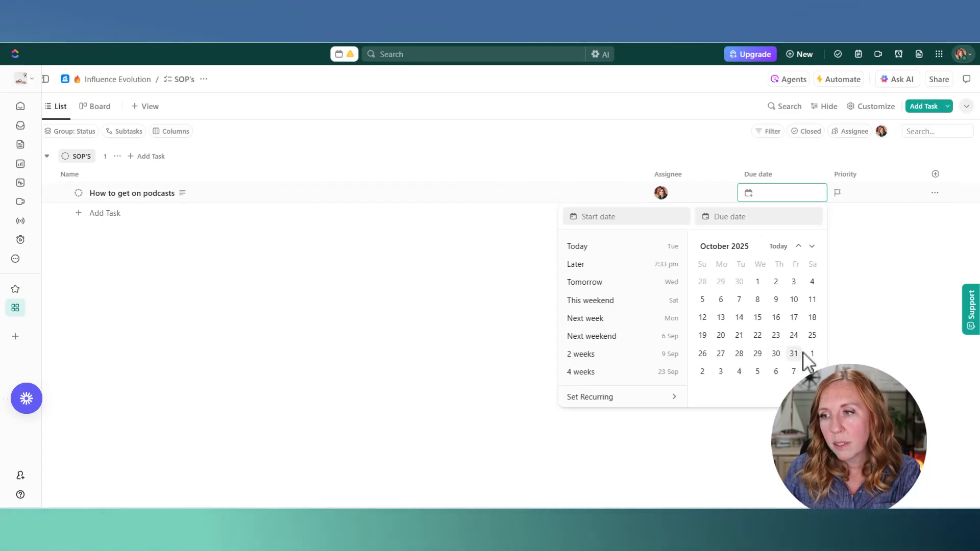
left_click(721, 371)
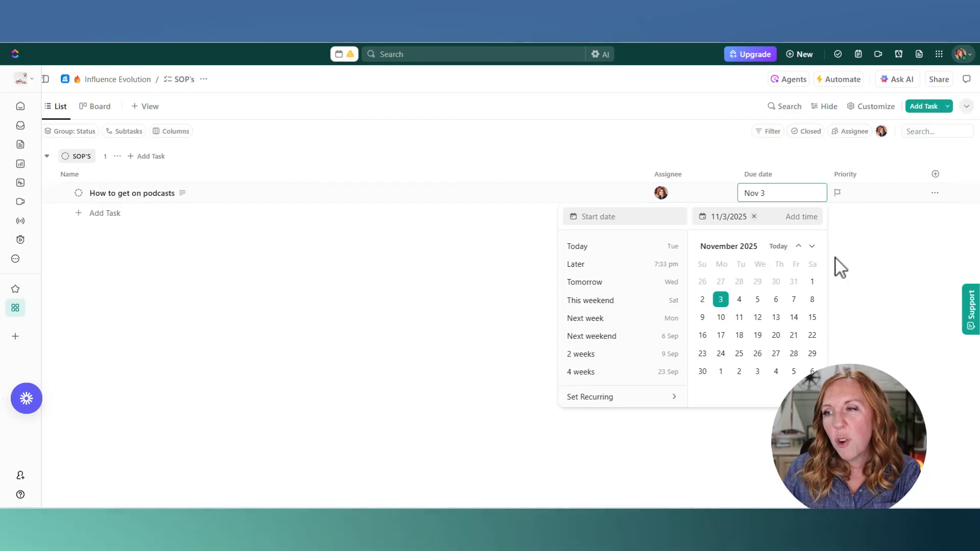
left_click(857, 246)
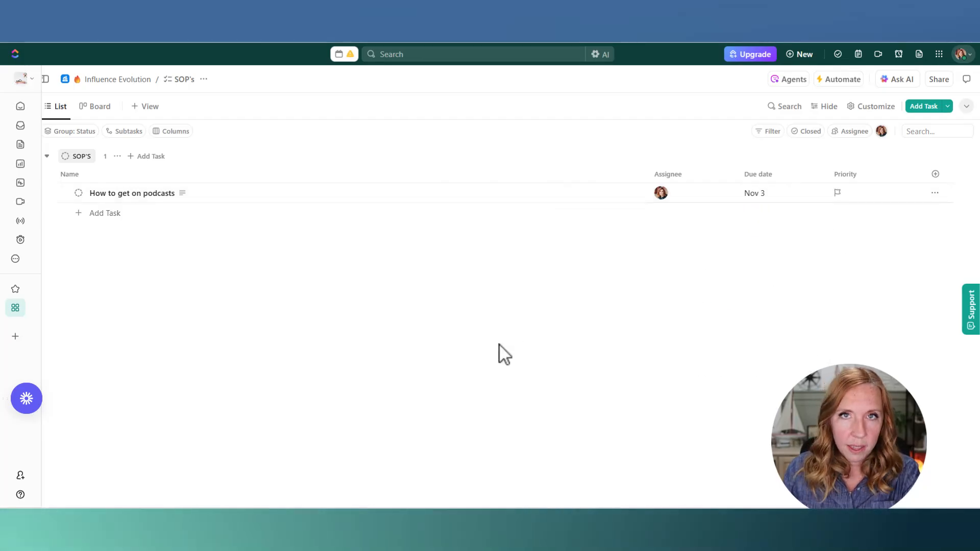